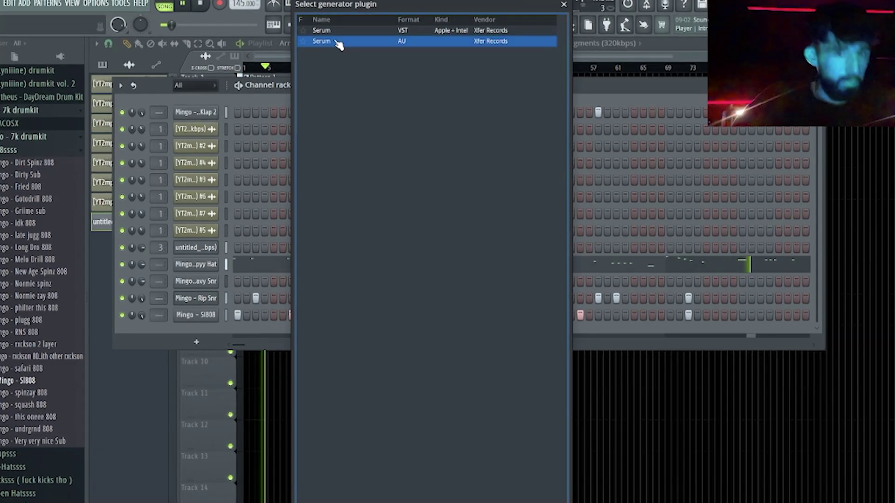
- Add the AU version of Serum and browse the !ERA8 SERUM PRESETS bank among its user presets
double_click(326, 42)
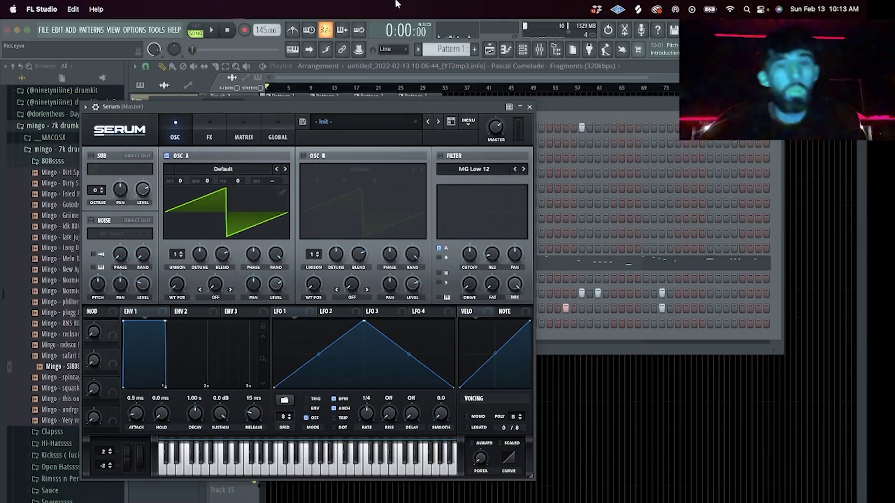
left_click(371, 121)
mouse_move(386, 233)
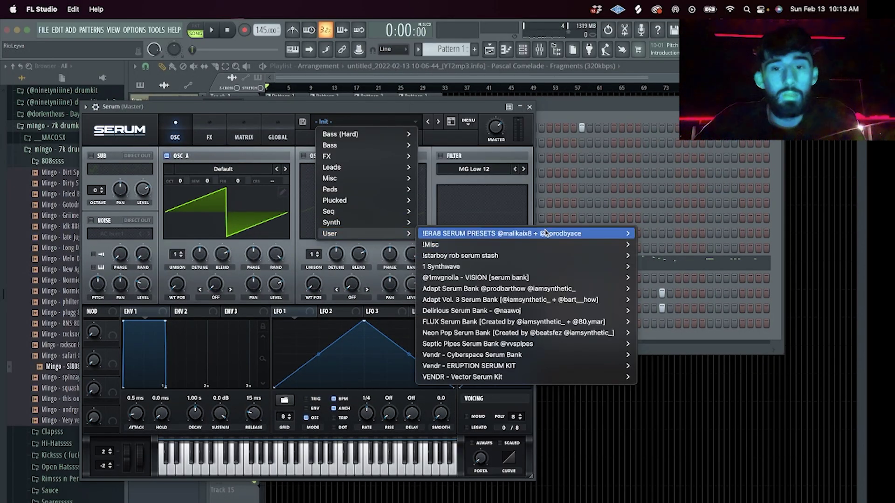
mouse_move(606, 234)
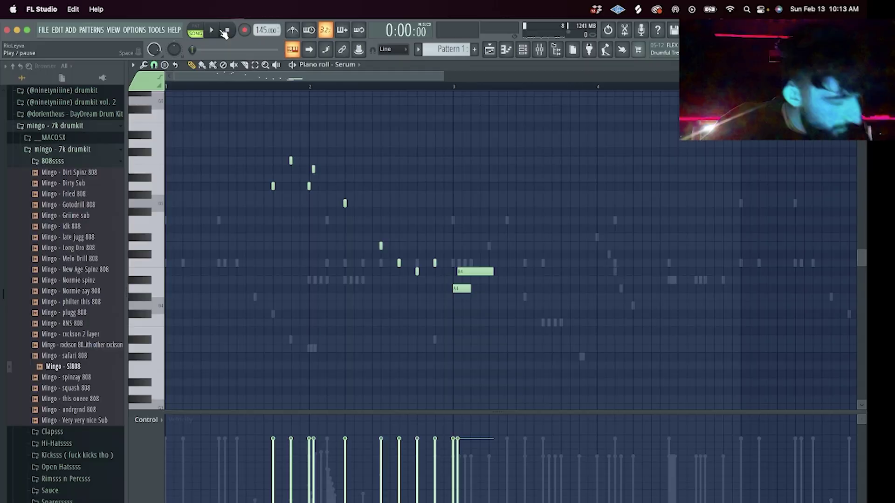
- Change the piano roll's snap to a beat division and extend the Serum melody with two more notes after bar 6
left_click(153, 65)
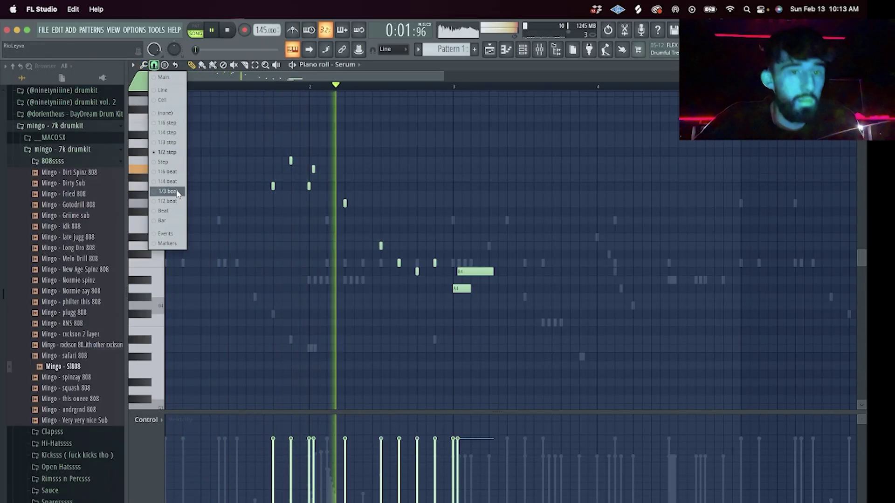
left_click(180, 205)
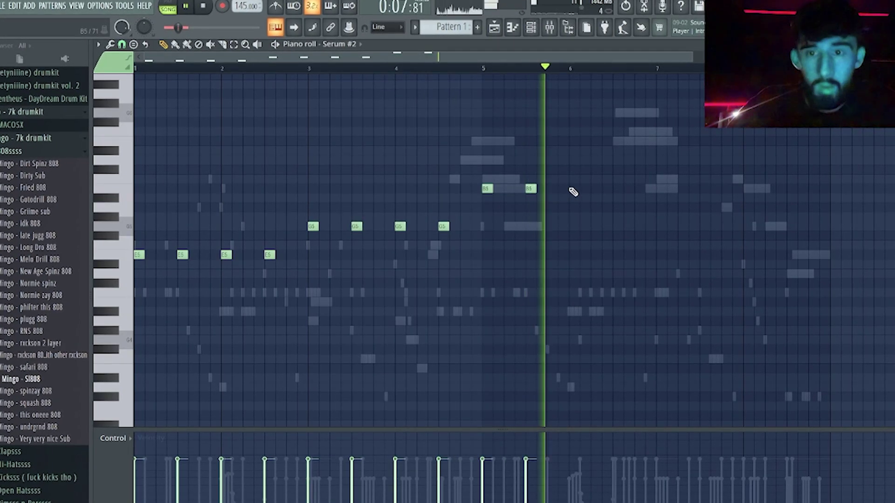
left_click(620, 188)
left_click(665, 178)
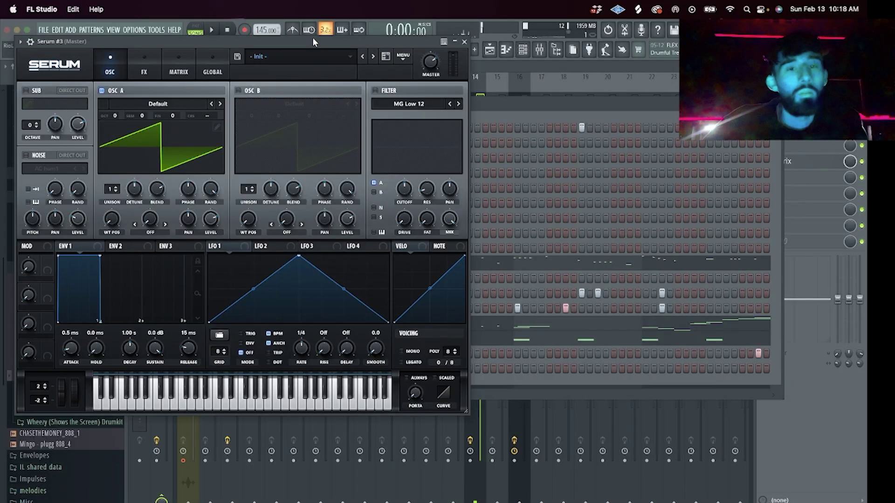
left_click(313, 58)
mouse_move(265, 168)
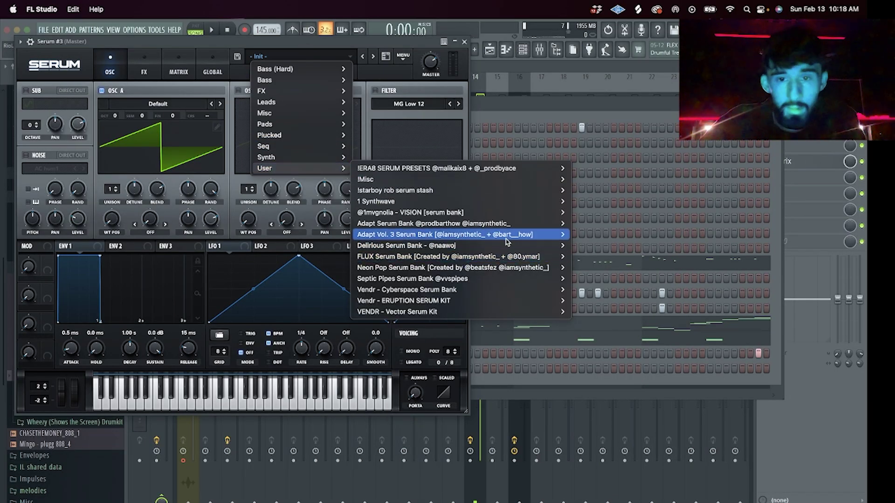
mouse_move(466, 246)
left_click(639, 365)
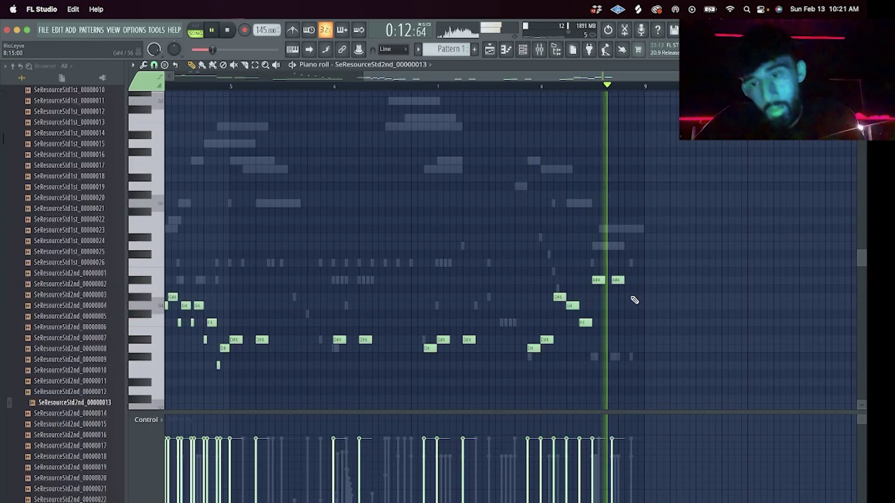
- Replay the SeResourceStd2nd_00000013 melody from the start and route its channel to mixer insert 20
key("space")
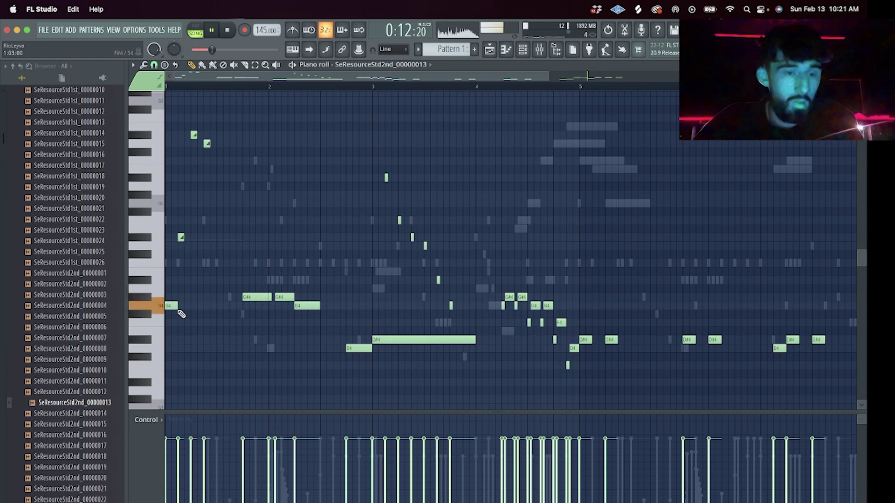
key("space")
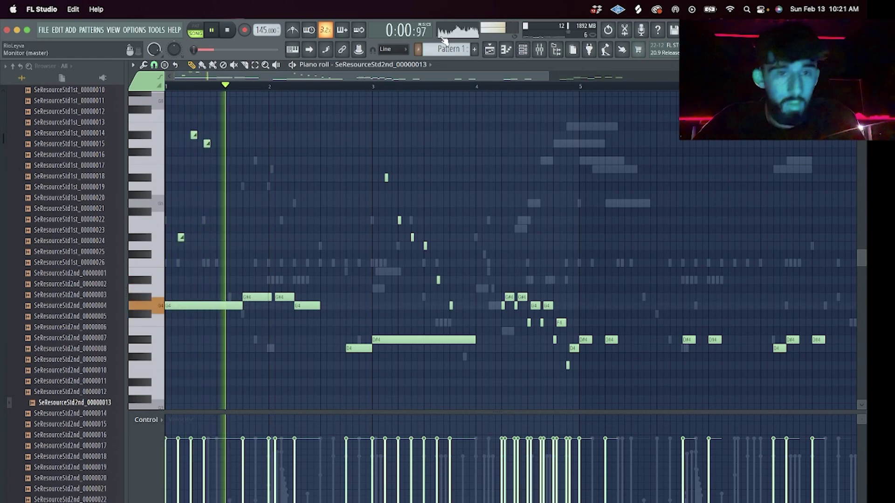
key("F9")
left_click(603, 205)
key("super+l")
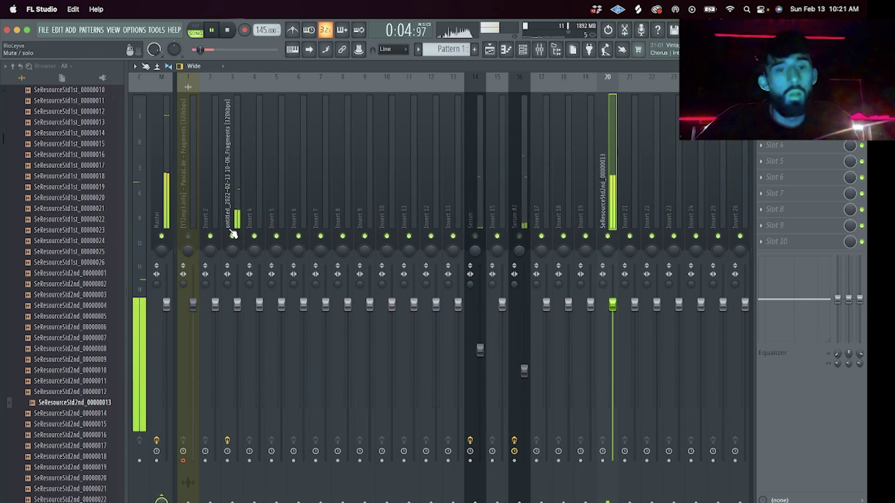
right_click(617, 74)
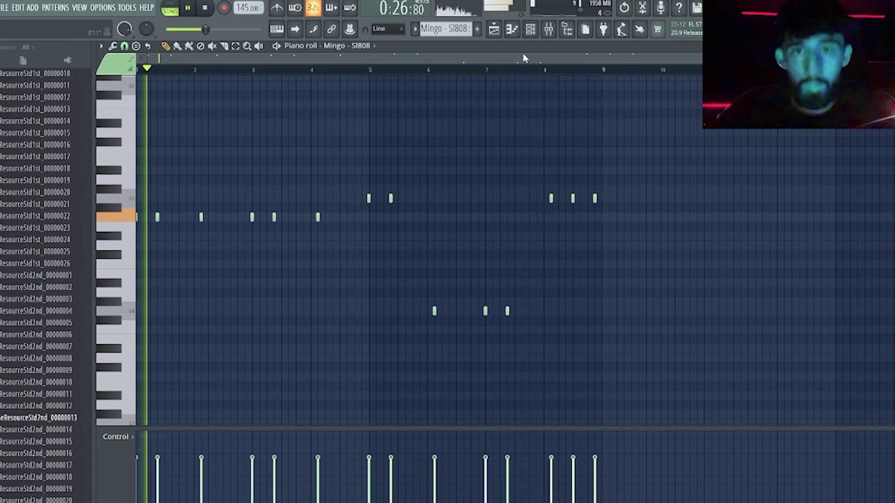
- Switch from the Mingo - SI808 piano roll to the playlist arrangement
left_click(494, 29)
right_click(234, 287)
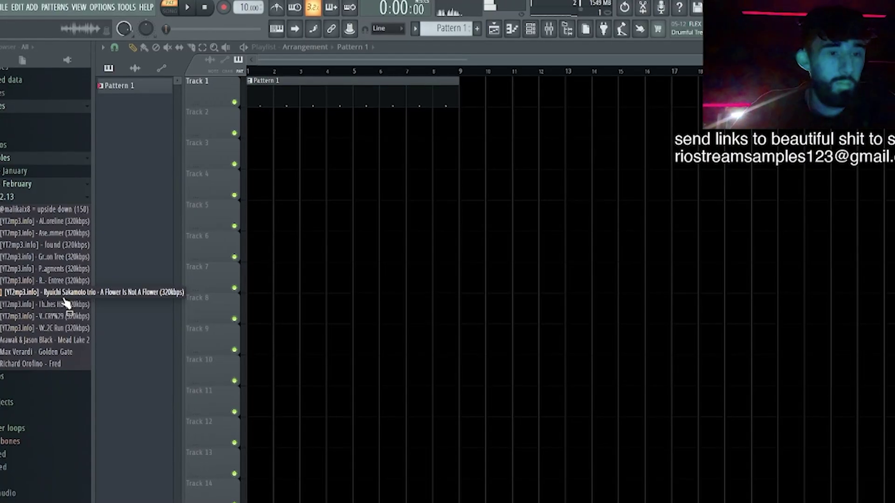
key("XF86AudioRaiseVolume")
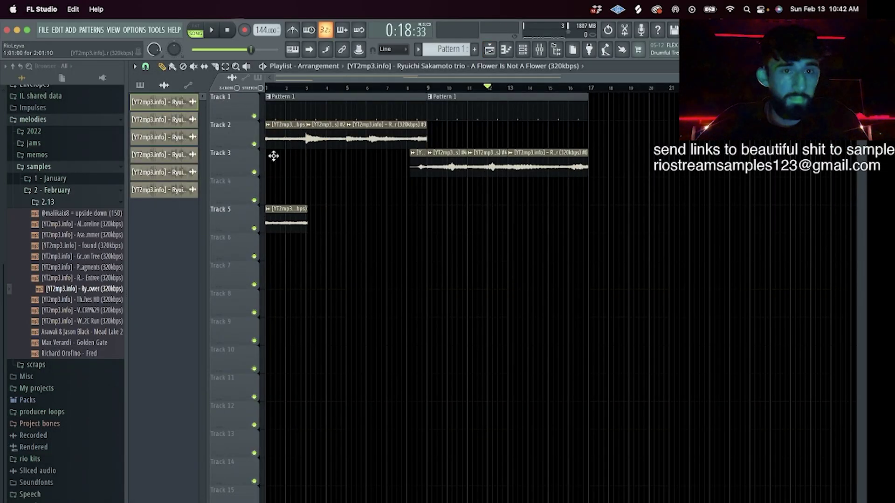
- Extend the A Flower Is Not A Flower clip on Track 5 past bar 125 and audition a later section of it
left_click_drag(306, 216, 853, 218)
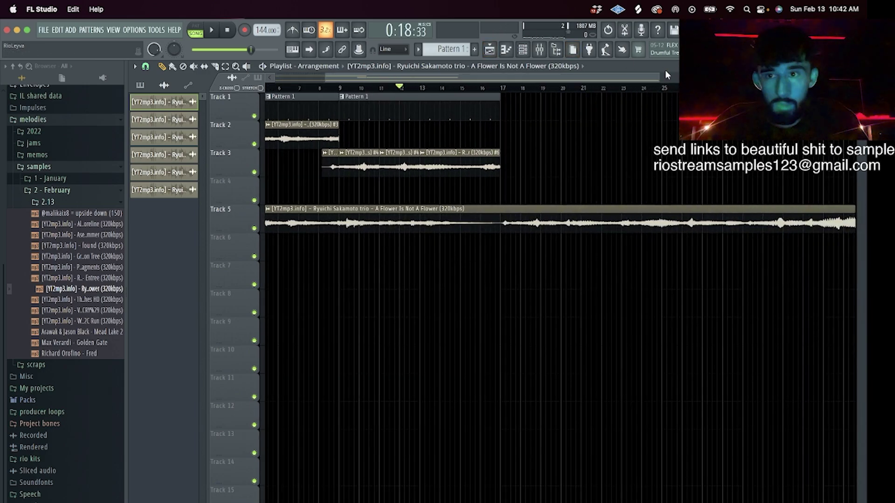
left_click_drag(660, 76, 826, 77)
left_click_drag(660, 222, 873, 223)
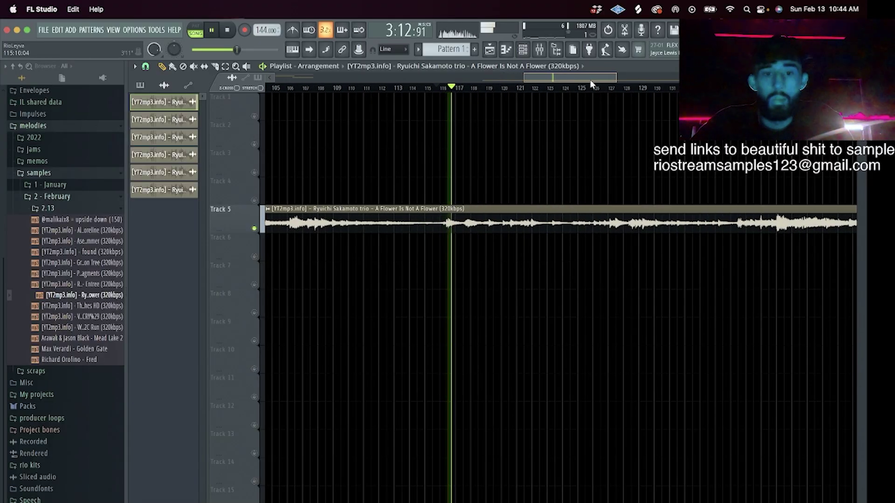
left_click_drag(591, 80, 586, 82)
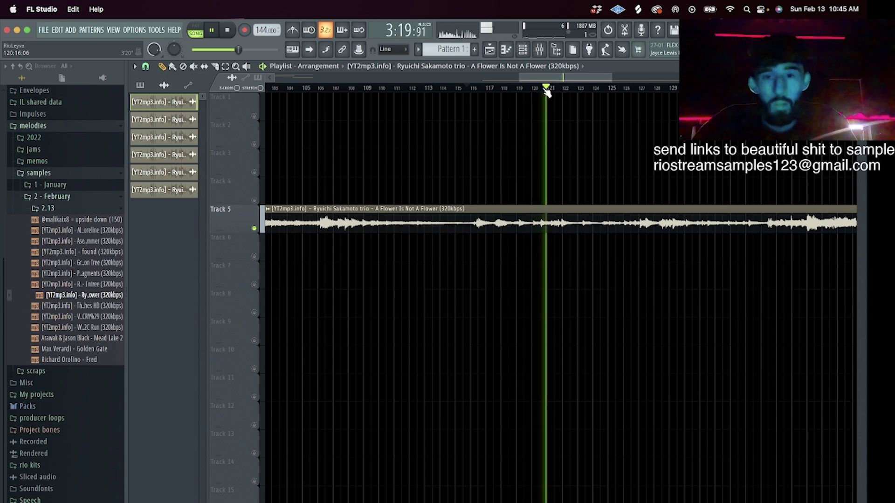
scroll(470, 95, "up", 4)
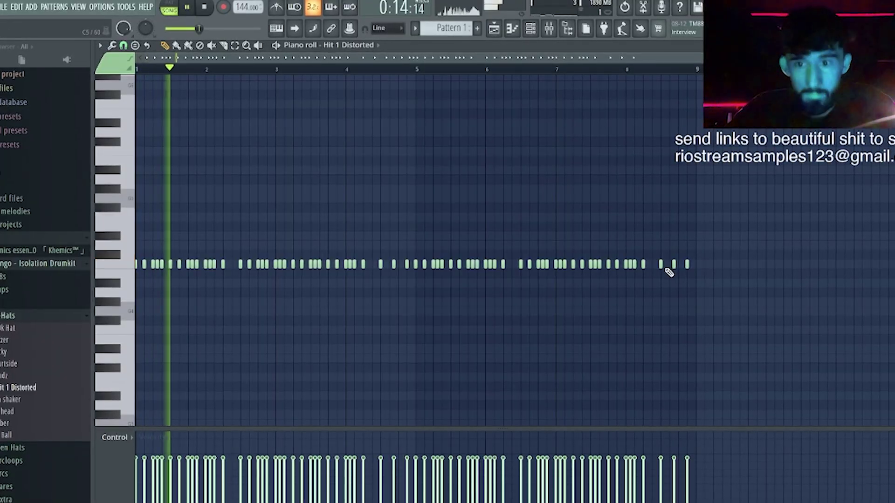
- Add a Hit 1 Distorted note near bar 8.5 and open effect slot 9 on mixer insert 11
left_click(666, 265)
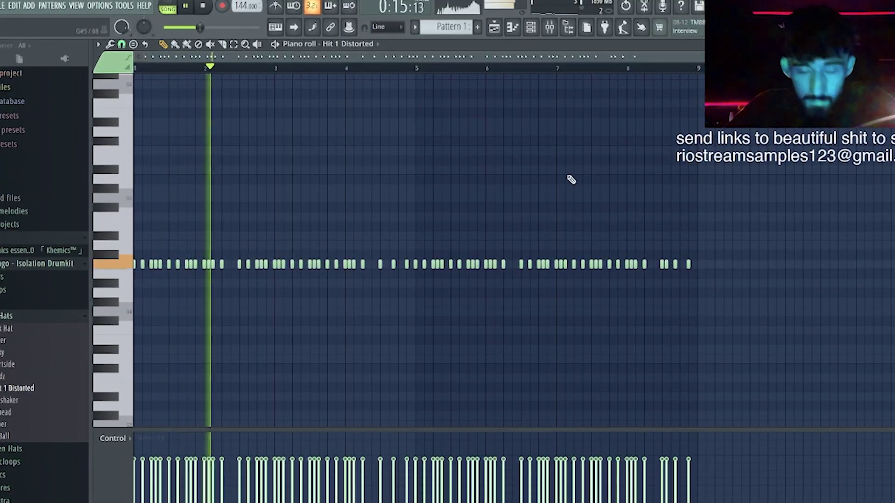
left_click(530, 28)
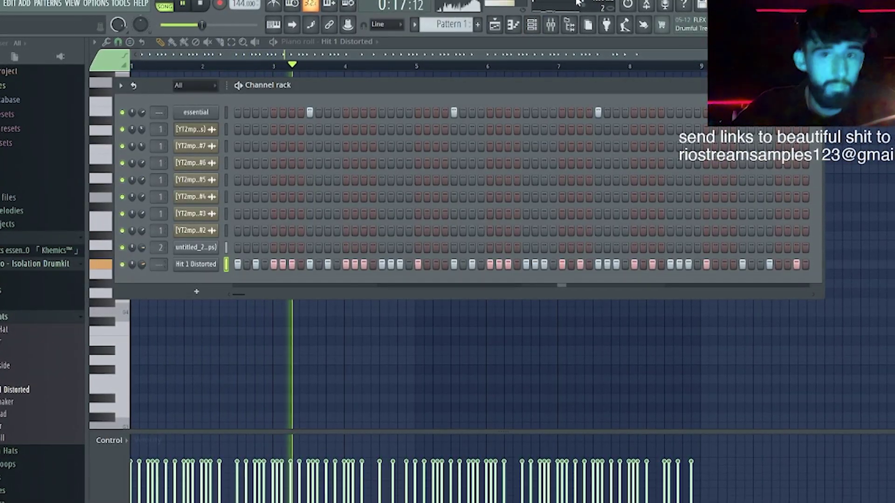
key("F9")
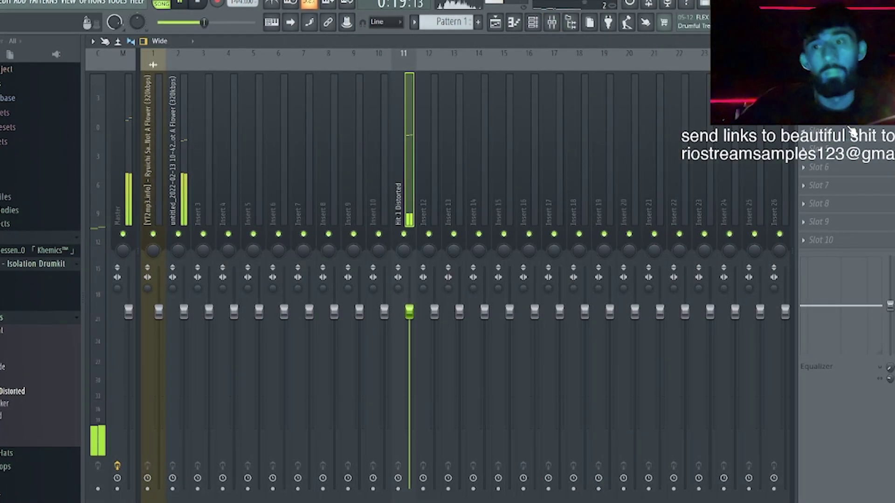
left_click(817, 222)
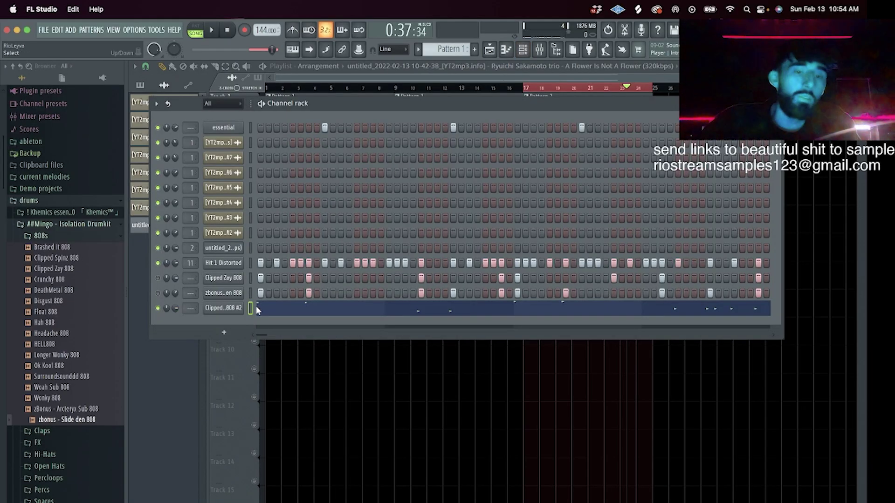
- Open the Clipped Zay 808 #2 channel's notes and duplicate its four-bar pattern into bars 5 to 8
left_click(282, 311)
left_click_drag(637, 358, 417, 203)
left_click_drag(418, 87, 74, 118)
key("super+b")
key("super+d")
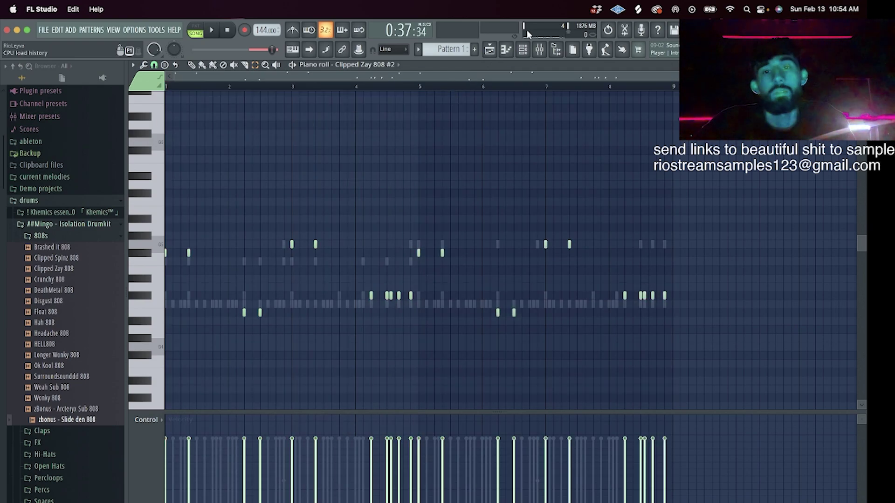
- Split Pattern 1 by channel in the playlist and delete the Pattern 1 clips from Track 1
left_click(489, 49)
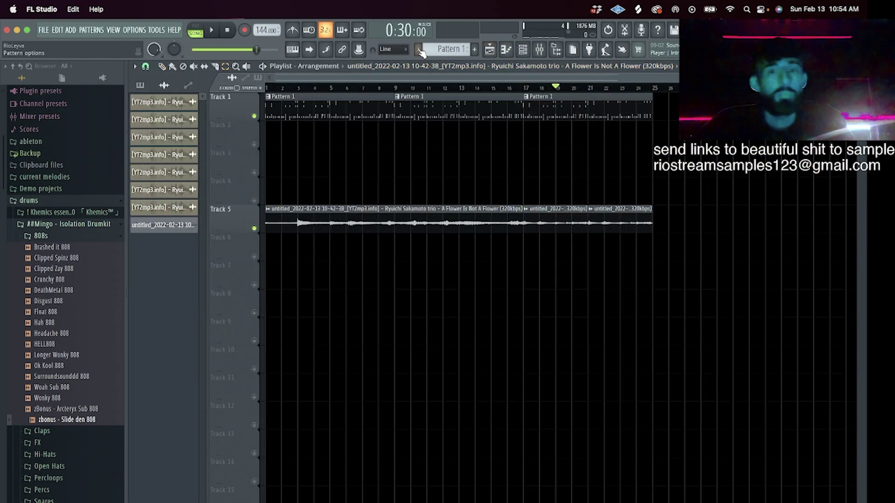
left_click(419, 49)
left_click(502, 213)
left_click(262, 111)
key("Delete")
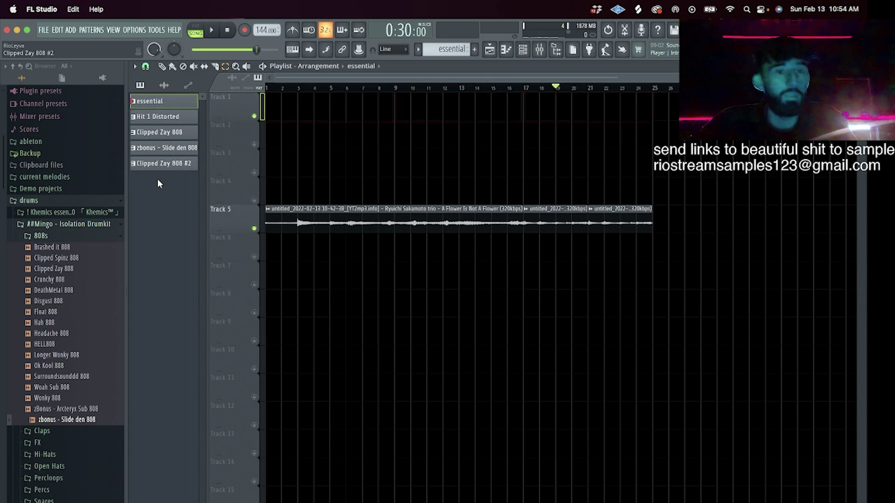
- Lay out the split channel patterns on Tracks 6 to 10 and repeat them up to bar 25
left_click_drag(161, 163, 267, 250)
key("super+b")
key("ctrl+b")
key("ctrl+z")
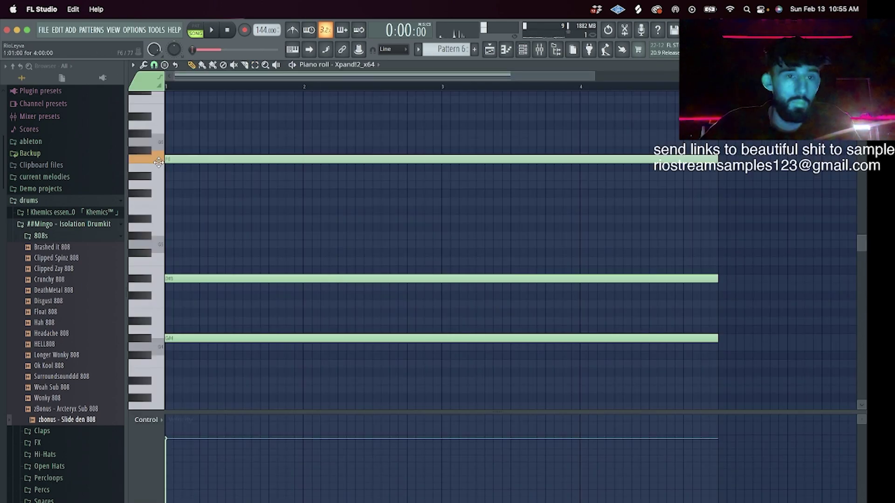
- Lower the top note of the Xpand!2 chord in Pattern 6 to A#5 and play it back
left_click_drag(162, 174, 162, 221)
key("space")
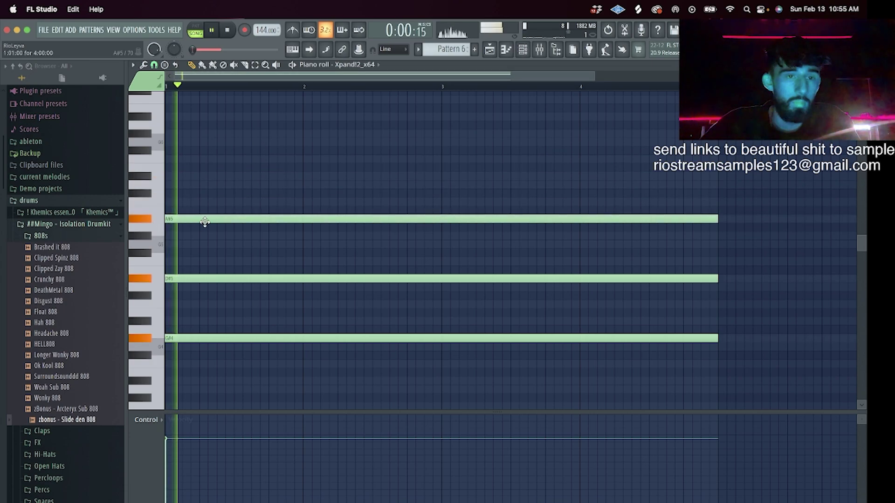
key("space")
- Try a long B5 note starting at bar 2 above the chord, listen to it and remove it
left_click(306, 210)
key("space")
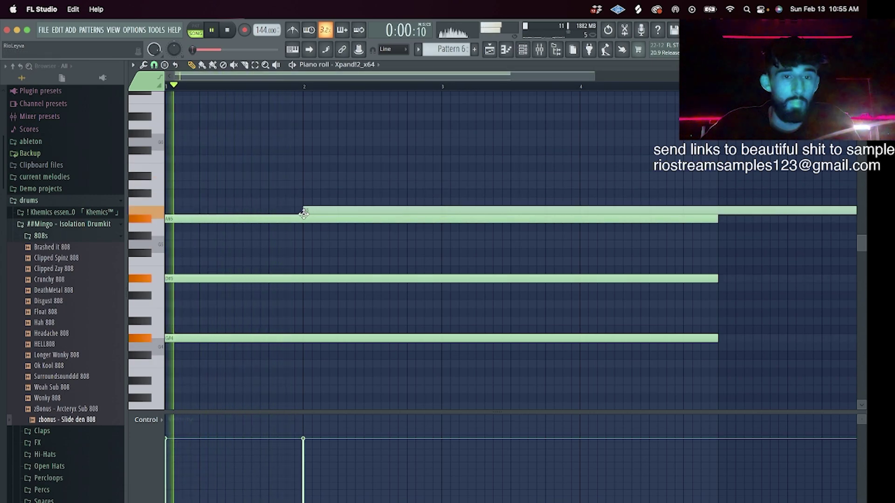
right_click(304, 210)
key("space")
- Delete all notes from the Xpand!2 part of Pattern 6 and return to the playlist
left_click_drag(300, 216, 274, 239)
key("ctrl+a")
key("Delete")
left_click(490, 49)
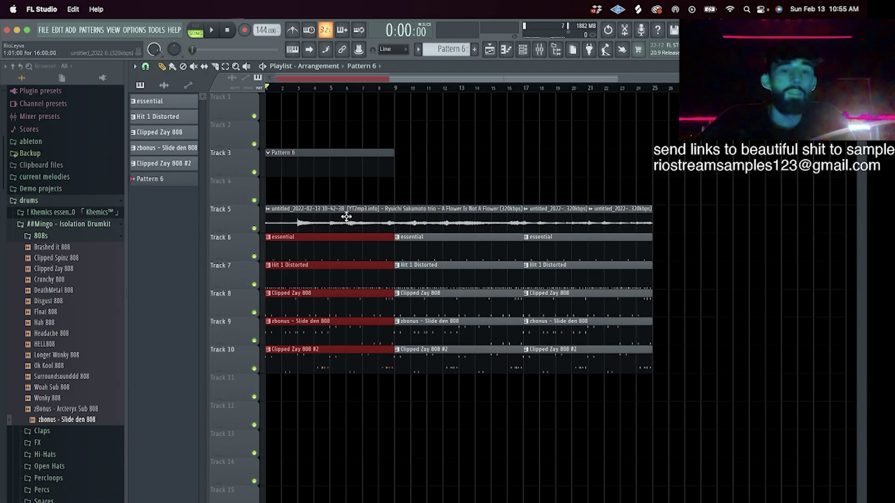
- Open the Track 5 audio clip's channel settings, check its pitch shift and close them
double_click(346, 217)
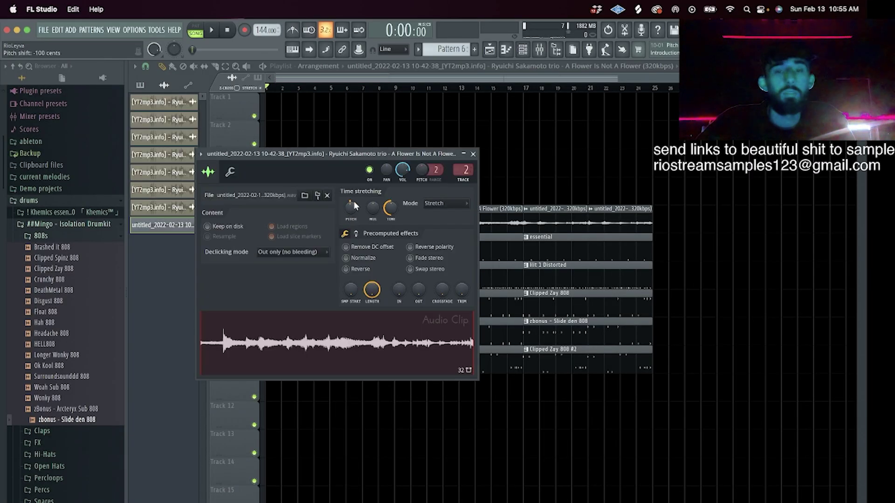
key("Escape")
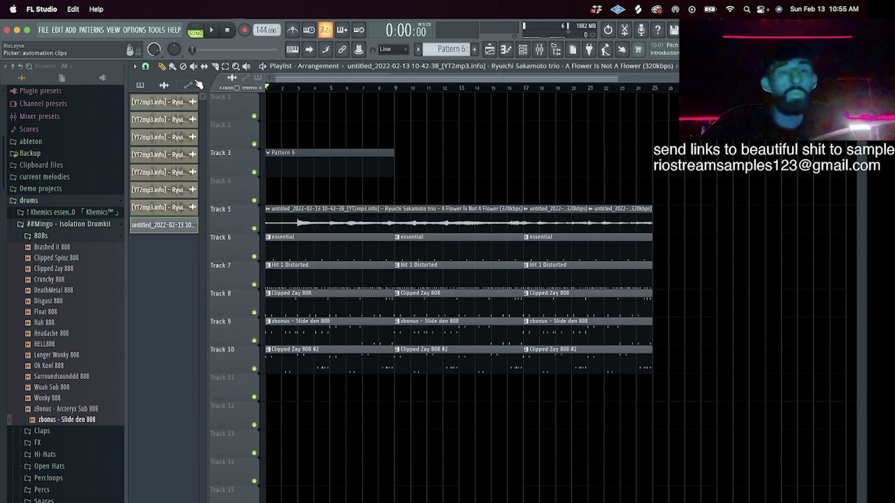
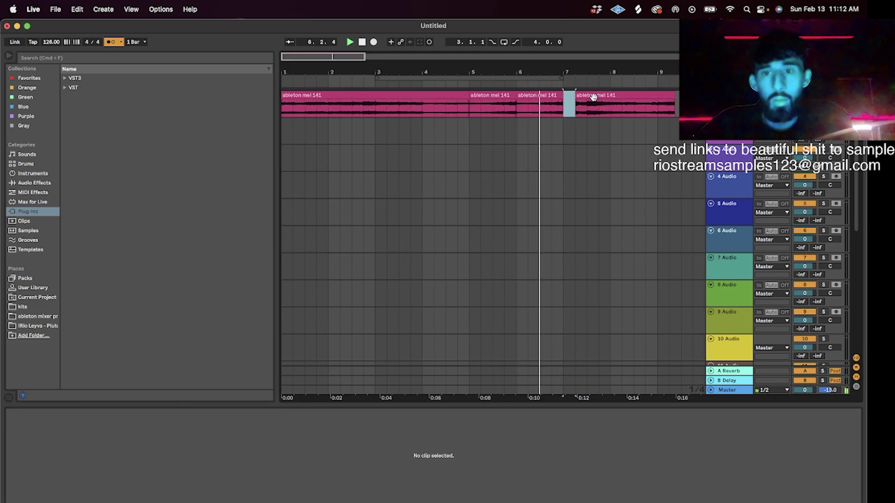
- Delete a section of the ableton mel 141 sample and duplicate a chop to shape the eight-bar loop
left_click_drag(577, 100, 634, 133)
key("Delete")
left_click(592, 93)
key("super+d")
scroll(621, 148, "down", 5)
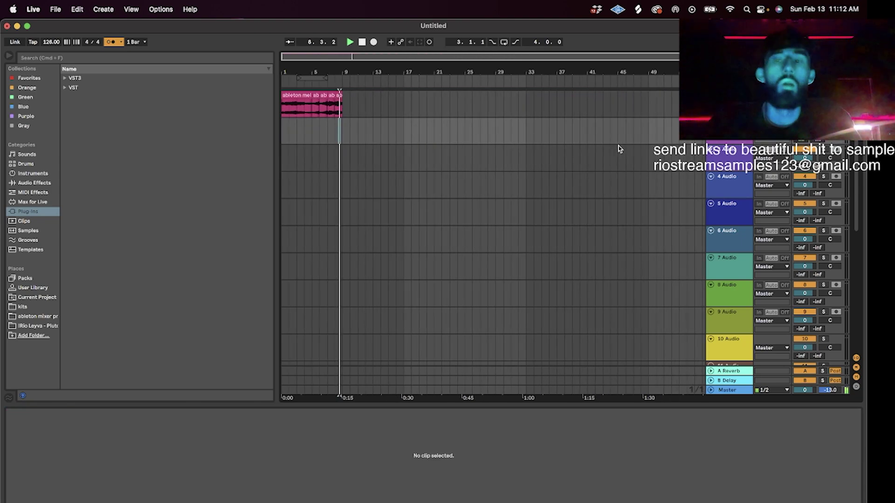
- Play back the chopped ableton mel 141 loop and duplicate all its clips from bar 9 to bar 17
left_click(339, 98)
left_click(333, 136)
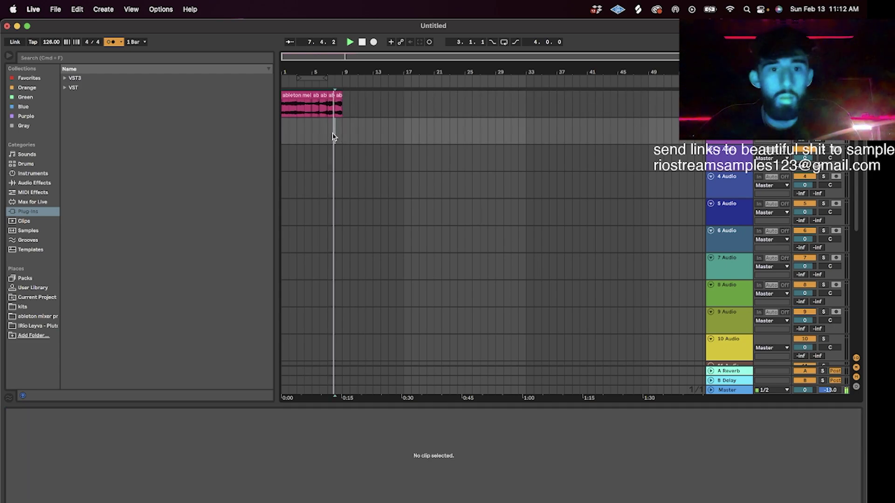
key("super+d")
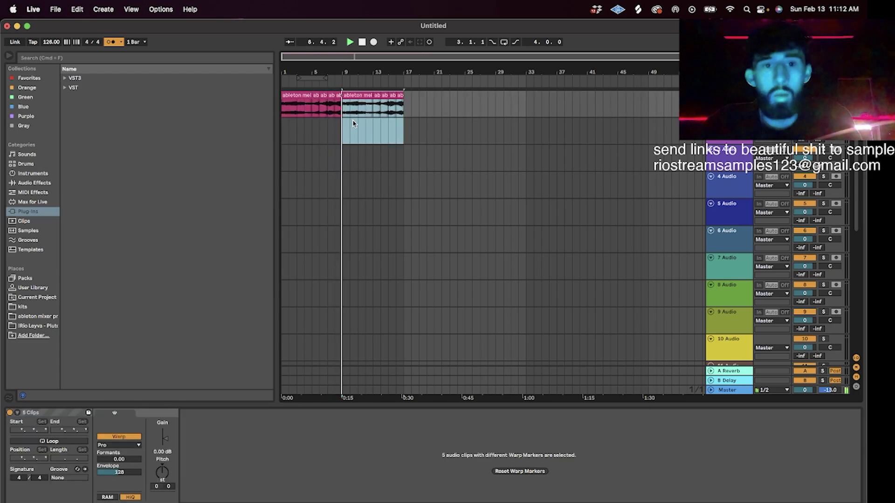
left_click(381, 135)
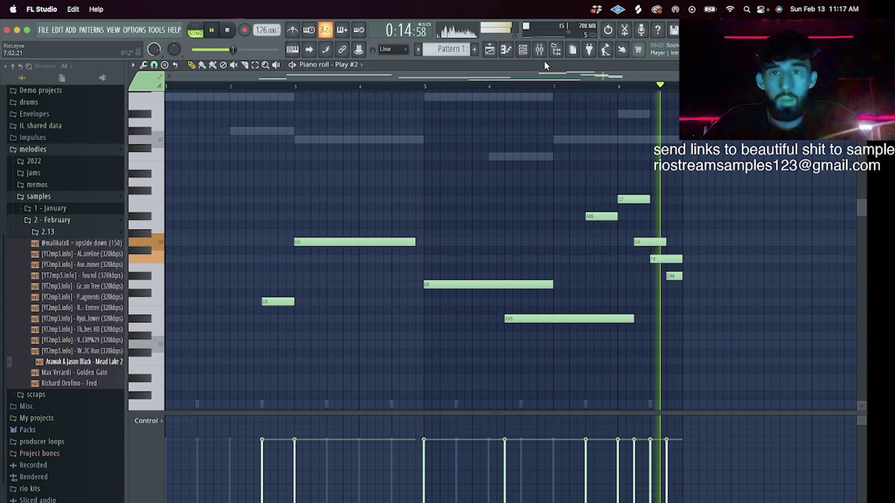
- Add ValhallaDelay to the Play #2 mixer track, load its "simple delay nice" user preset and close the plugin
left_click(523, 50)
left_click(539, 49)
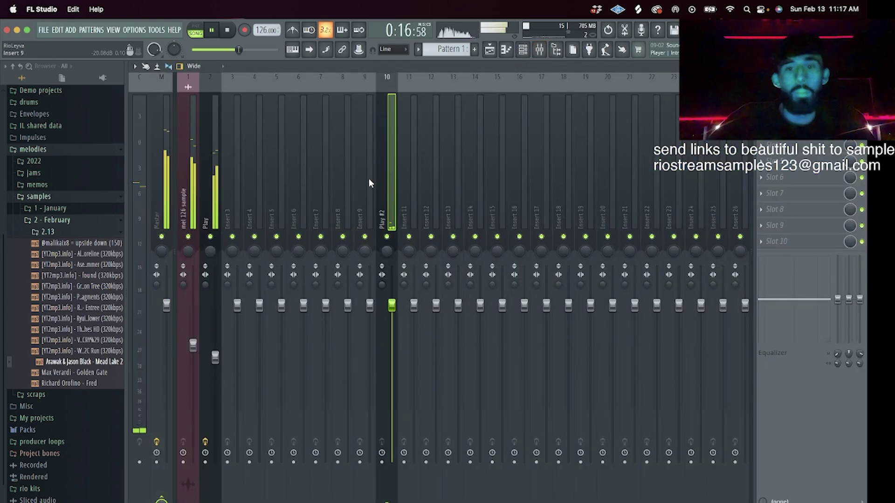
left_click(765, 144)
left_click(622, 38)
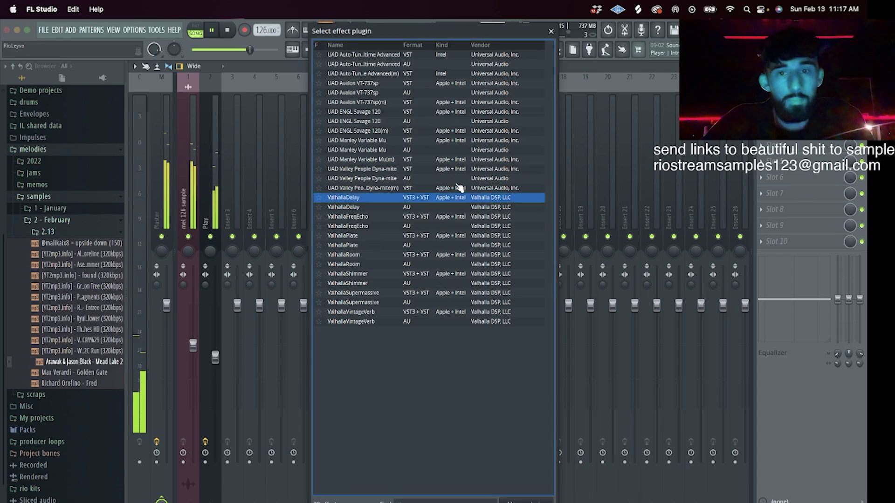
double_click(451, 199)
left_click(401, 226)
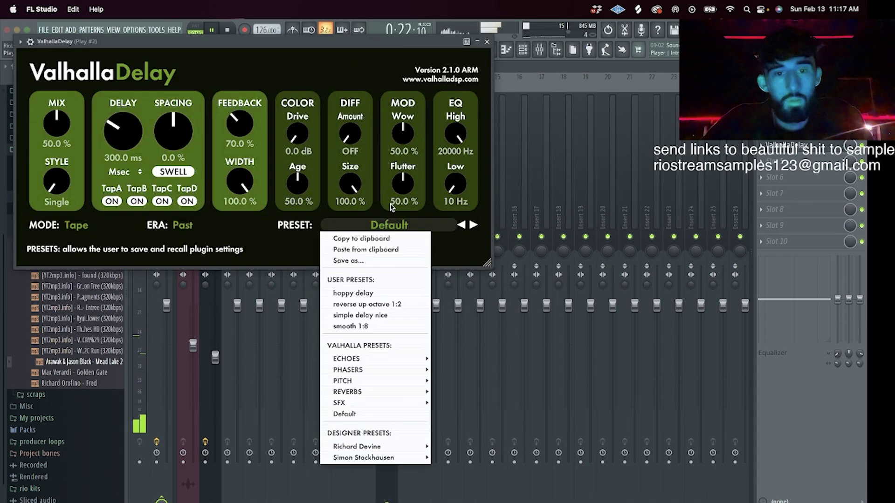
left_click(379, 315)
left_click(487, 41)
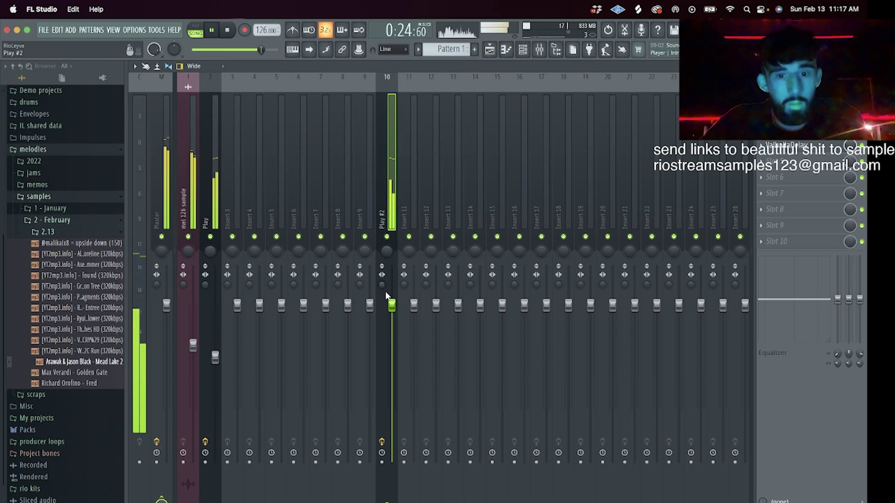
- Find the East West Play plugin in the generator list and add its AU version to the channel rack
key("F6")
left_click(224, 215)
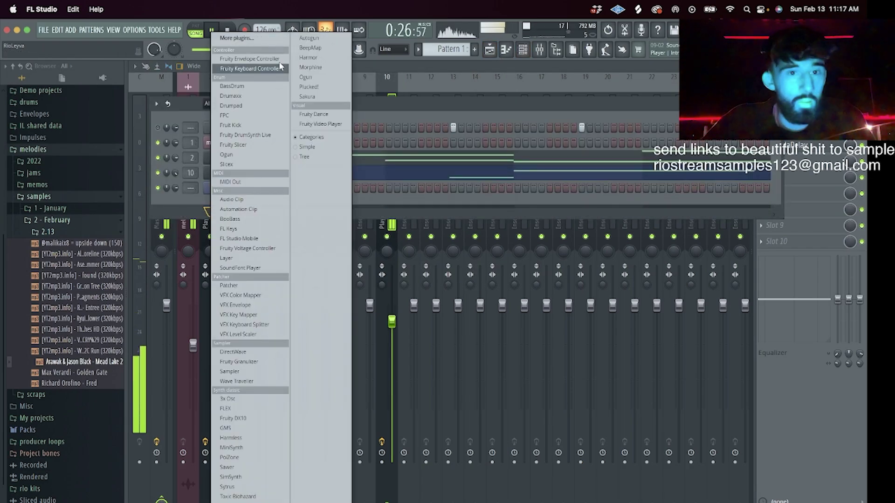
left_click(247, 38)
type("play")
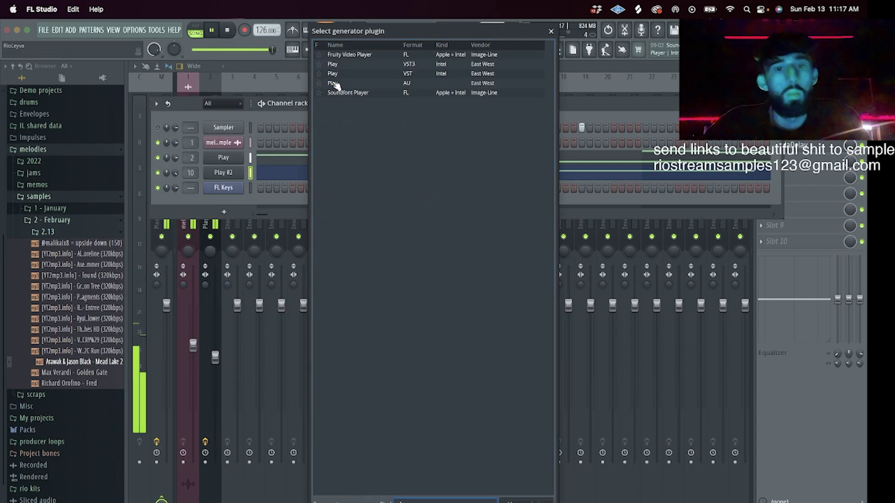
double_click(332, 82)
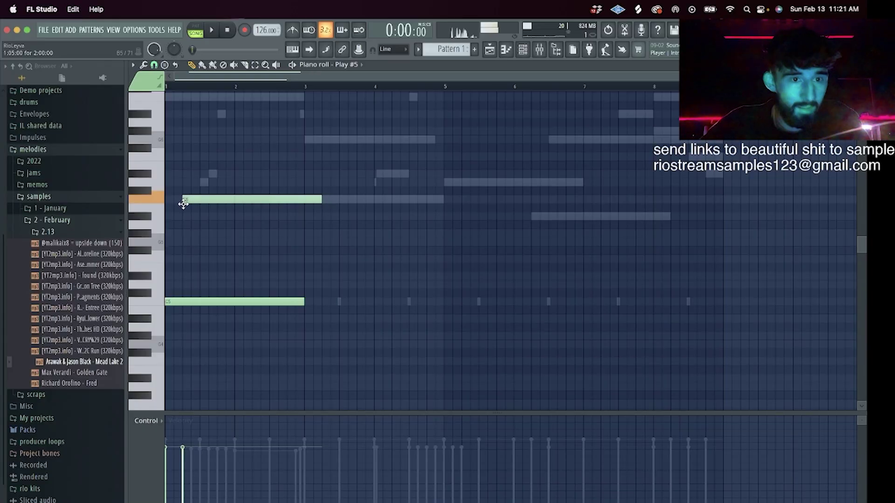
- Place a C6 note at 1:09 in the Play #5 part and trim it to end at bar 3
key("space")
left_click_drag(225, 203, 242, 203)
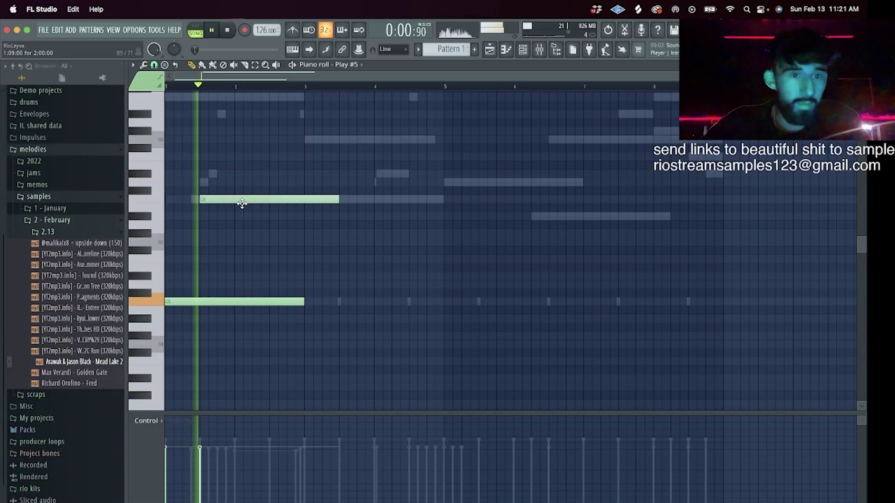
left_click_drag(334, 204, 301, 207)
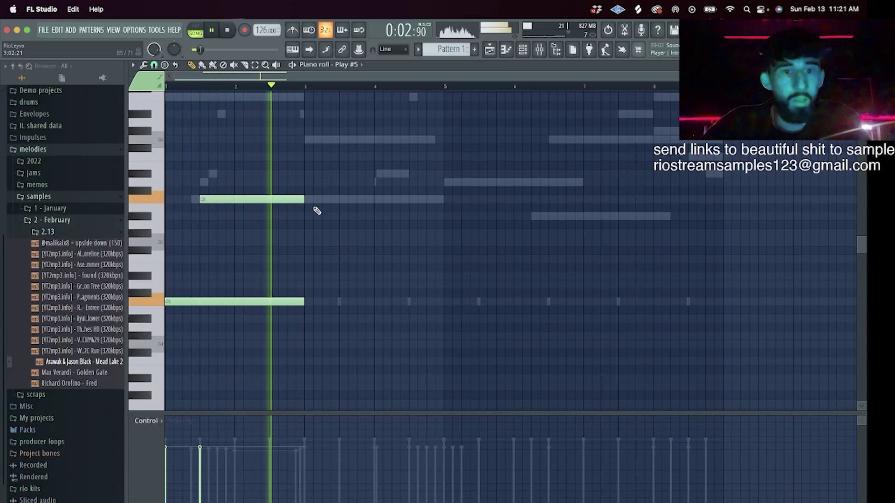
- Extend both the C5 and C6 notes of the Play #5 part so they end at bar 5
key("space")
key("super+a")
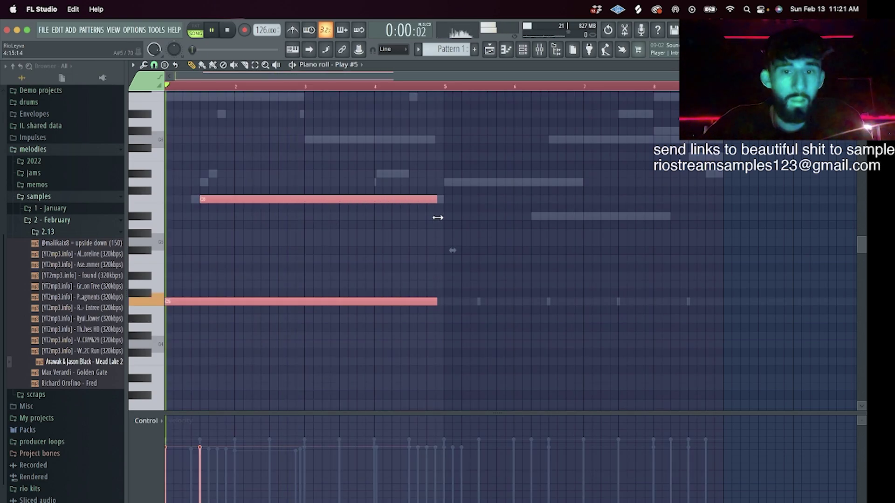
key("F6")
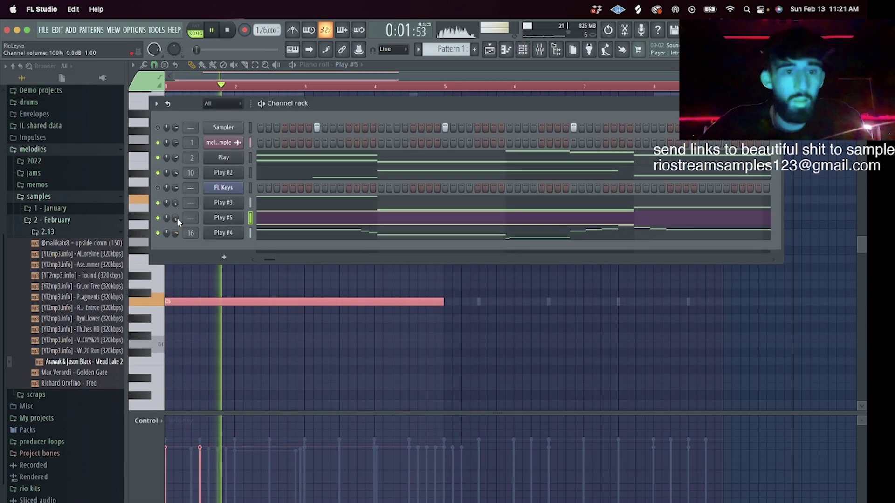
left_click(306, 217)
left_click(308, 217)
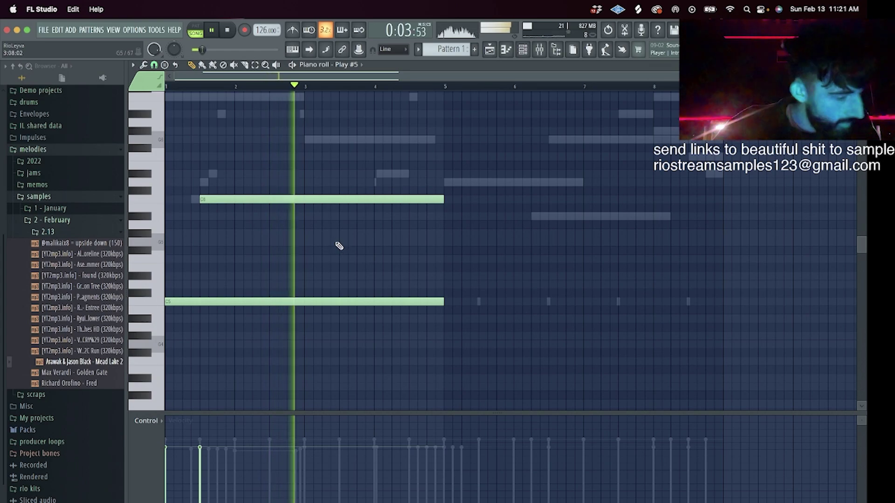
- Draw a D6 note from bar 5 and an A#5 note from 6:05, both ending at bar 9
left_click(444, 183)
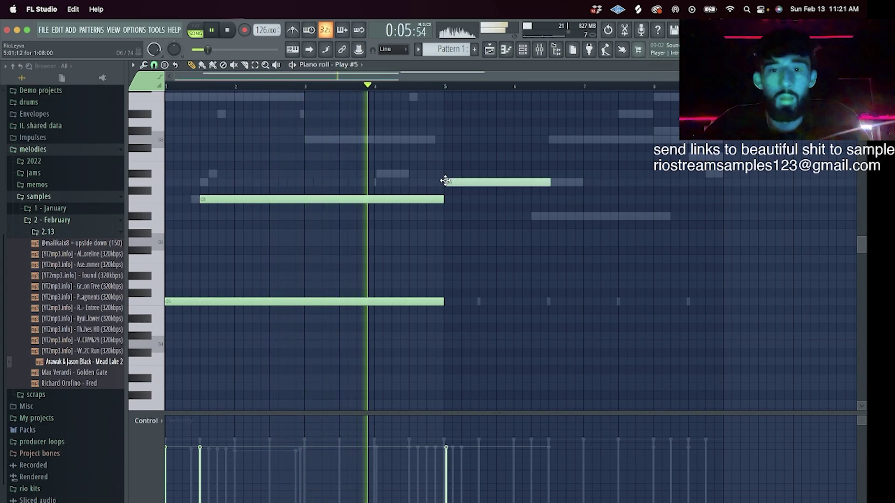
left_click_drag(548, 183, 724, 184)
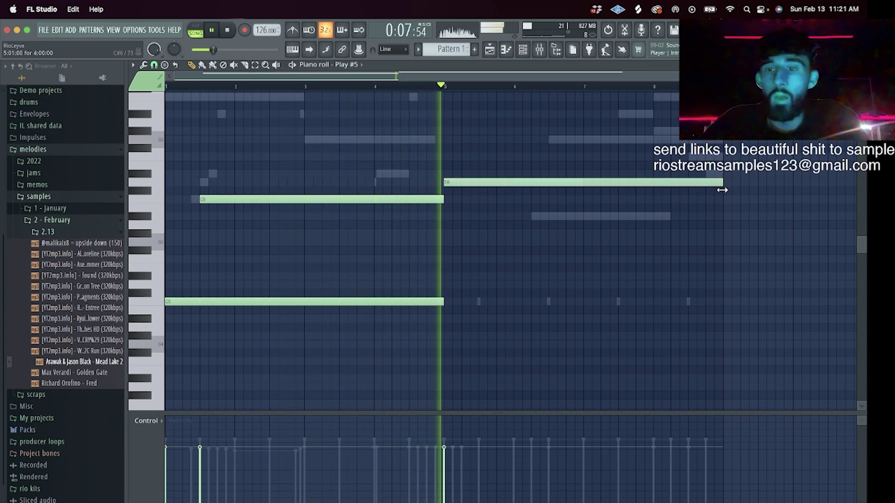
left_click(532, 216)
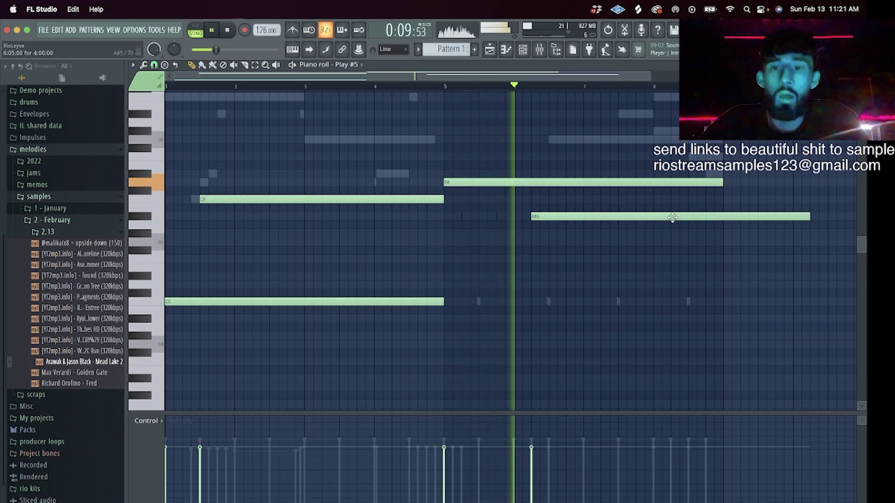
left_click_drag(807, 217, 723, 218)
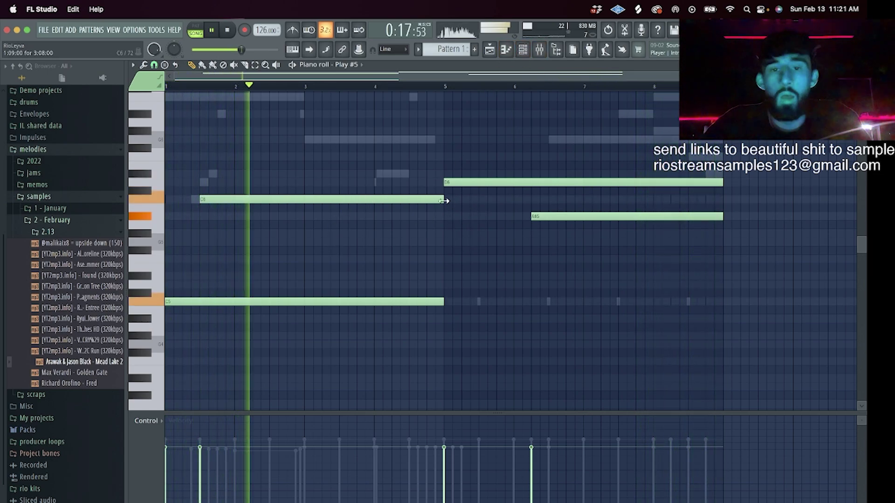
- Shorten the C6 note to end at bar 3 and add a G6 note from bar 3 to bar 5
left_click_drag(443, 201, 303, 211)
key("space")
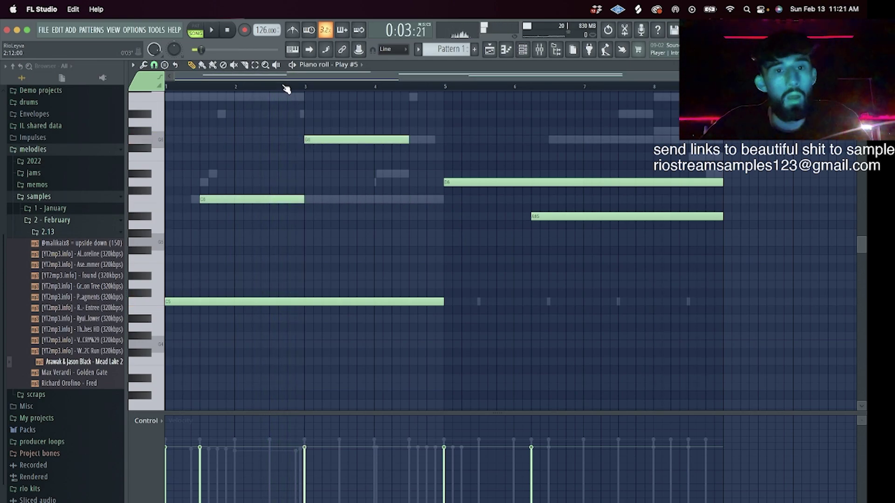
key("space")
left_click_drag(409, 139, 451, 140)
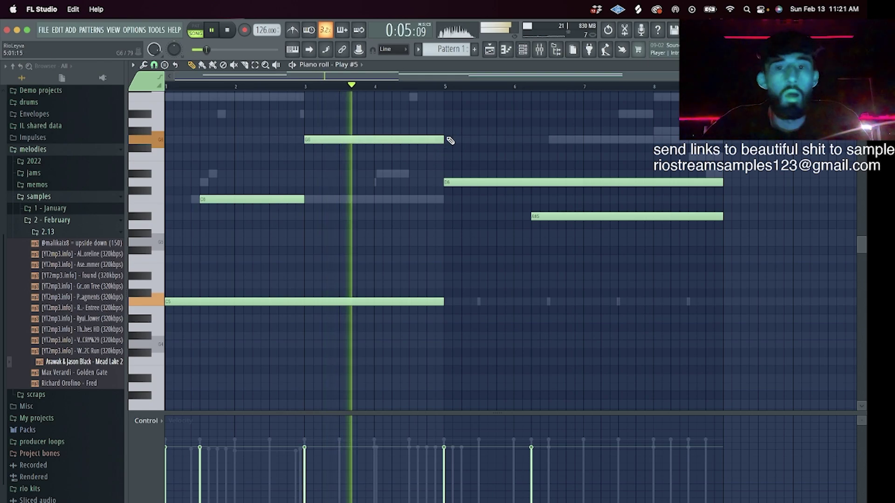
- Try a two-bar C7 note starting at bar 5 in the Play #5 part, listen to it and remove it
left_click(444, 98)
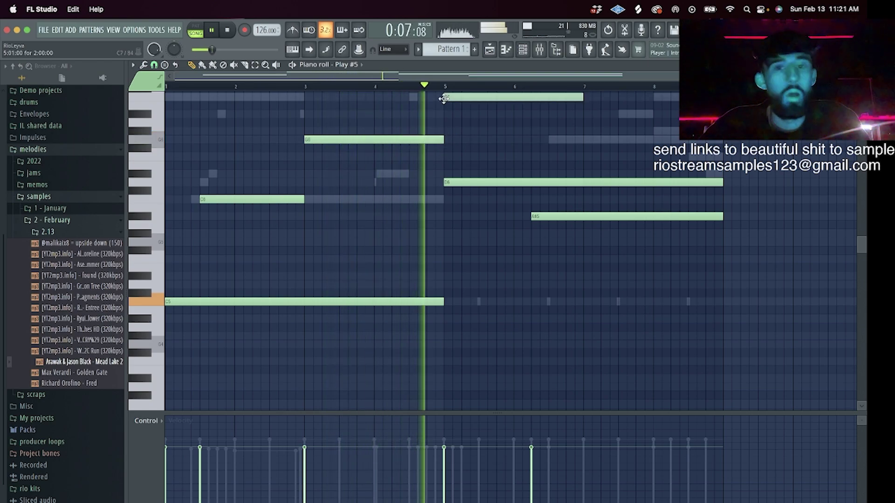
scroll(571, 116, "up", 3)
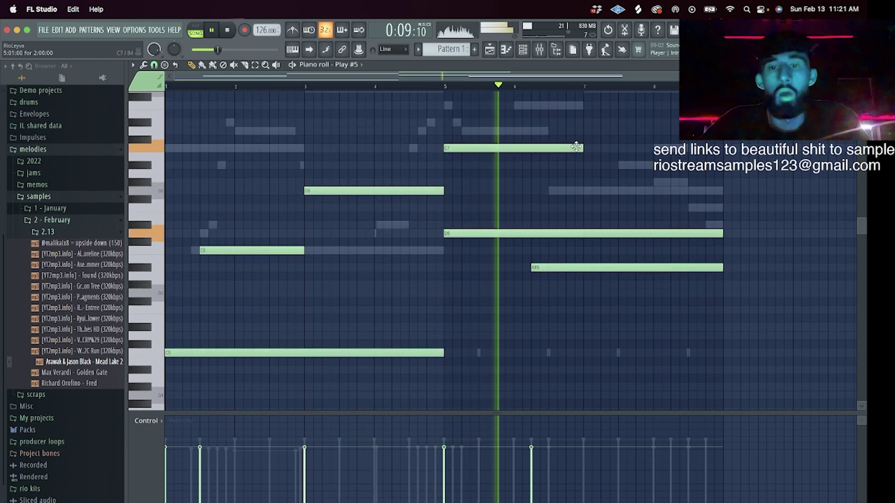
right_click(577, 148)
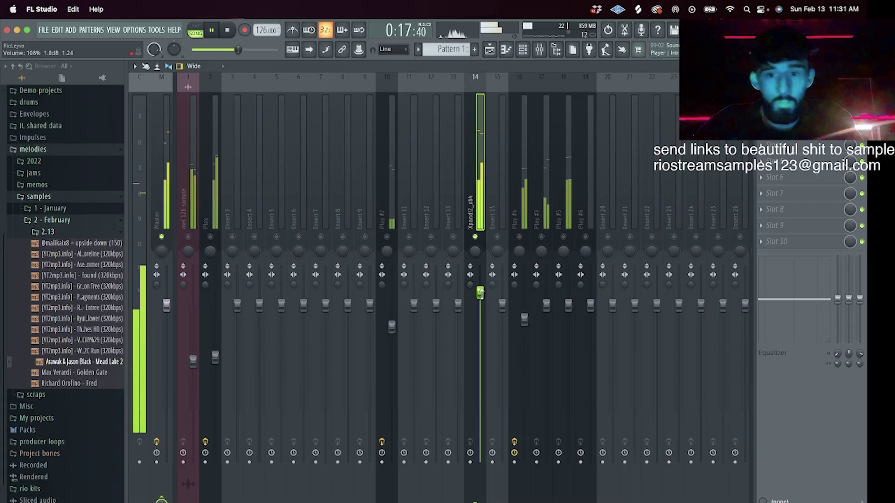
- Examine the Xpand!2 notes of Pattern 1 in the piano roll and the playlist arrangement while the song plays
left_click(524, 50)
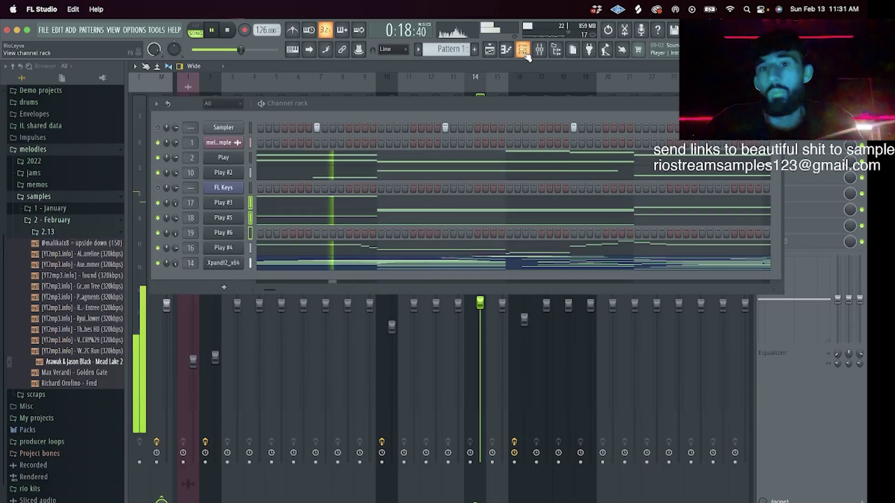
left_click(304, 263)
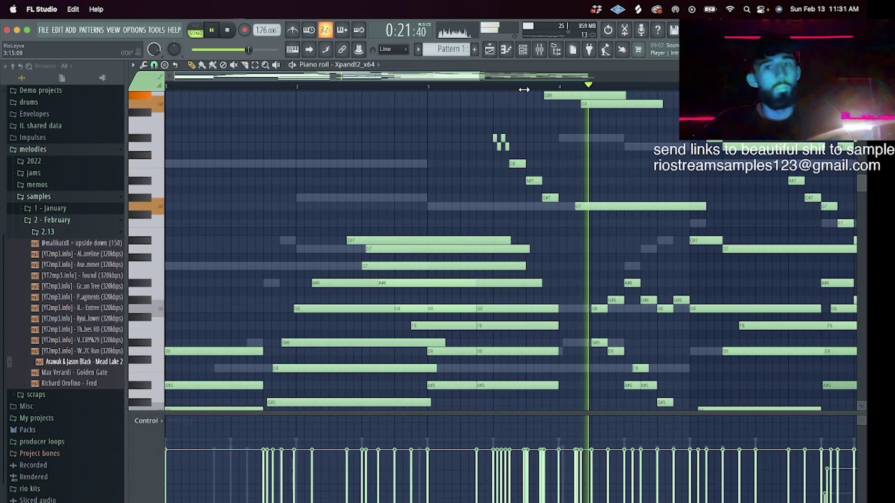
left_click_drag(524, 89, 718, 173)
scroll(559, 245, "up", 6)
scroll(565, 256, "down", 4)
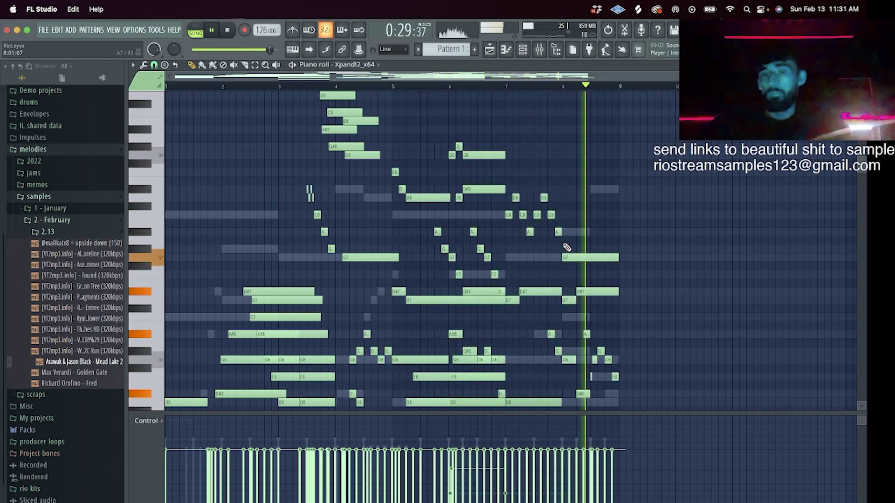
left_click(490, 49)
left_click(652, 117)
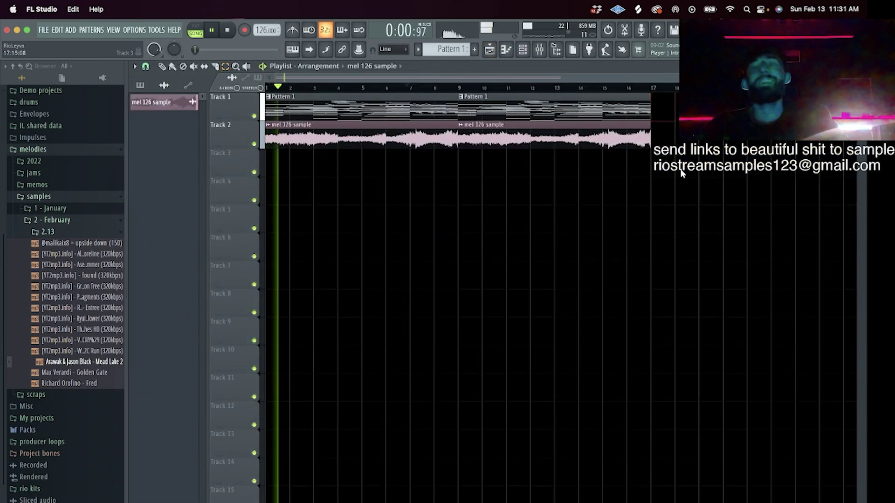
left_click(524, 48)
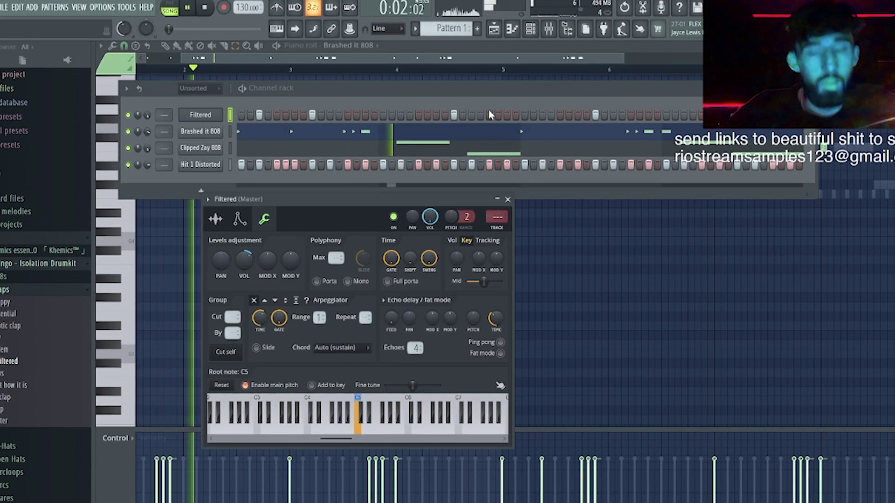
- Add a Filtered hit on beat 4 of bar 2 and open the Filtered channel's piano roll
left_click(489, 114)
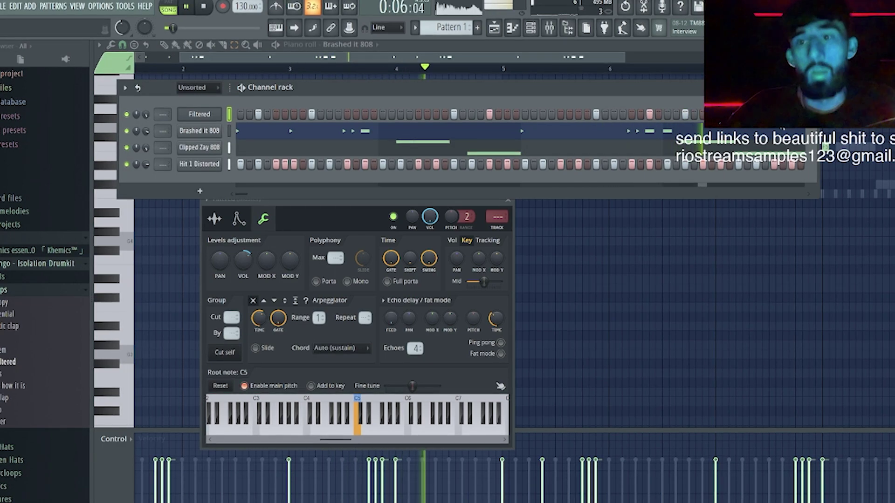
right_click(219, 113)
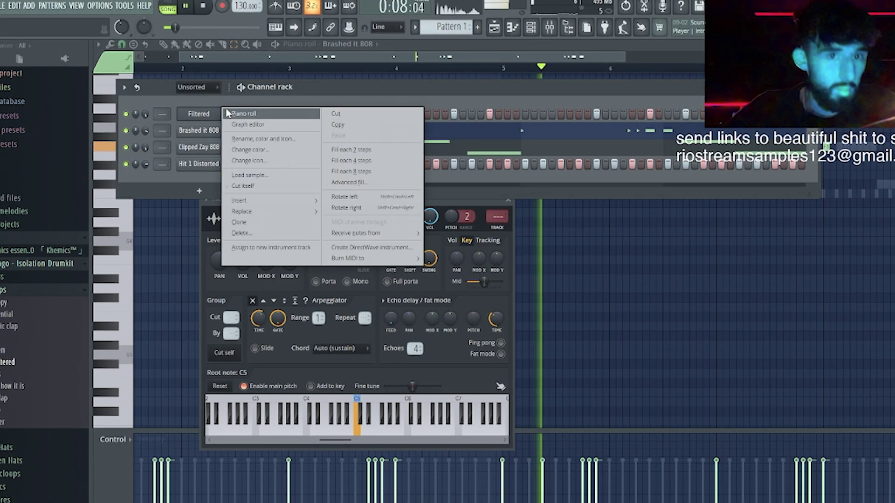
left_click(235, 114)
- Make the Filtered hits in bars 5 to 8 repeat those of bars 1 to 4 and return to the channel rack
left_click_drag(783, 249, 405, 110)
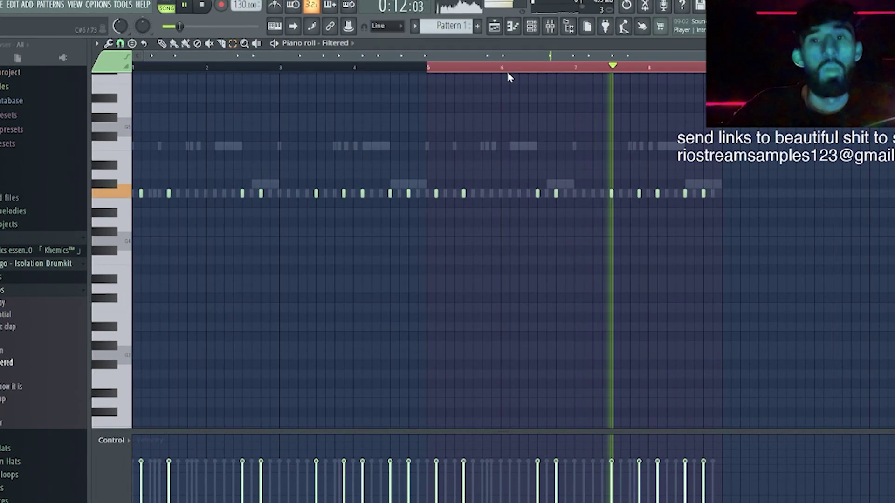
left_click(508, 76)
left_click(535, 29)
left_click(196, 86)
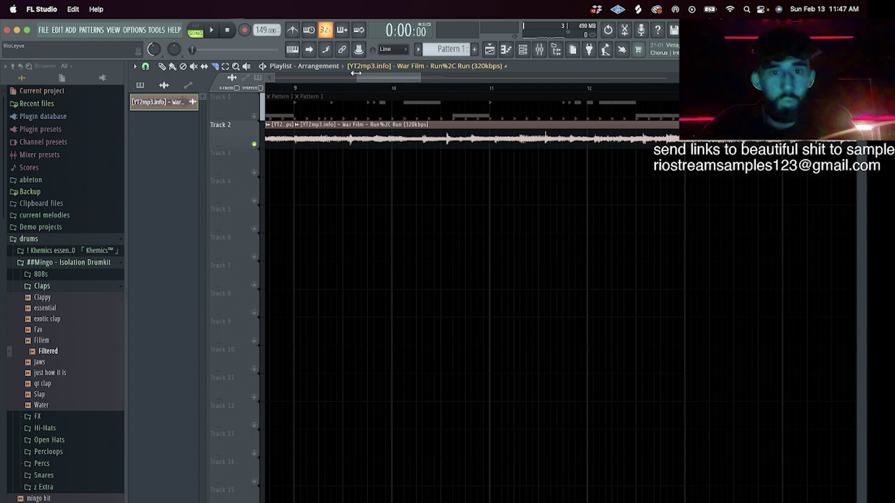
- Duplicate the selected 32-bar section across all playlist tracks so it repeats from bar 65
left_click_drag(356, 73, 335, 81)
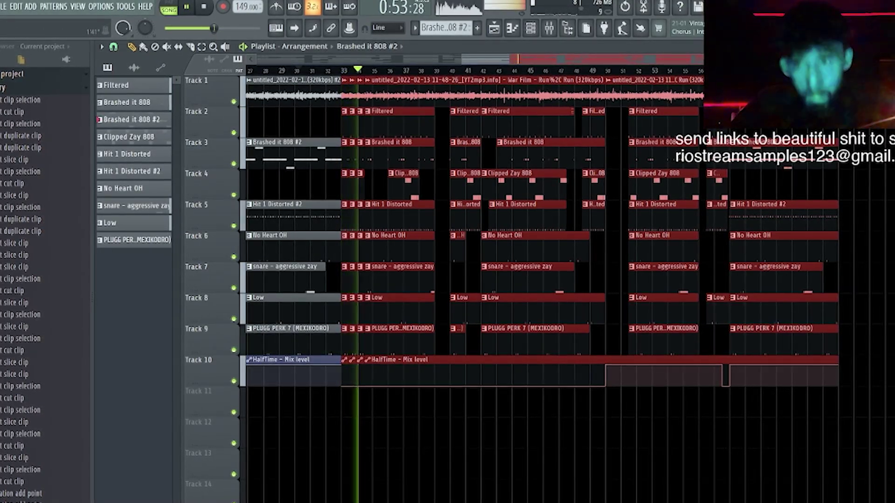
key("Page_Down")
key("ctrl+b")
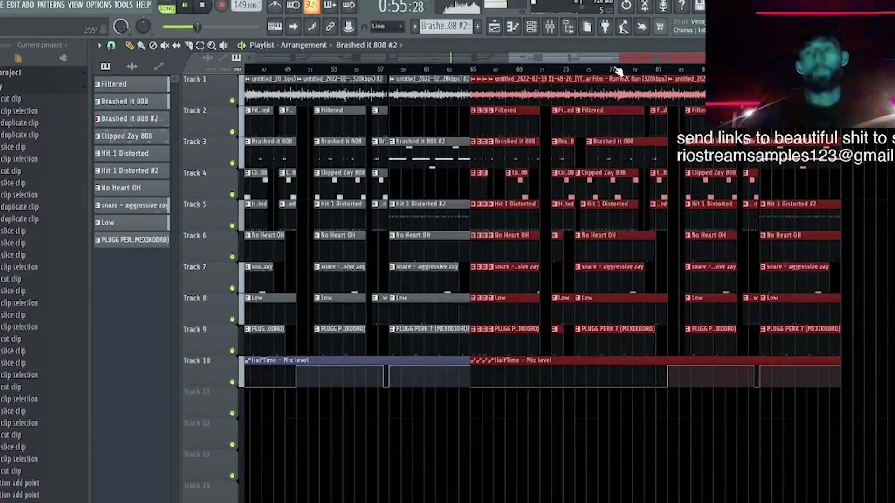
- Look over the opening bars of the arrangement and browse the 808 samples in the Isolation Drumkit
left_click_drag(512, 57, 92, 122)
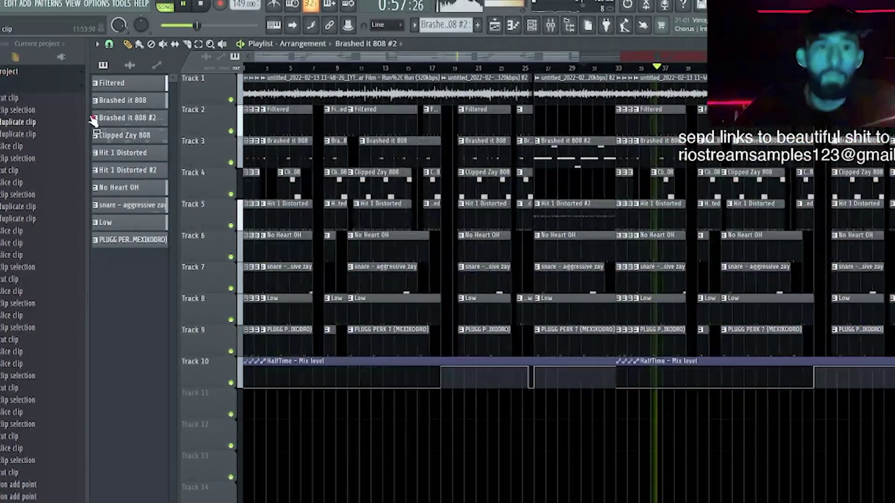
left_click_drag(567, 58, 375, 124)
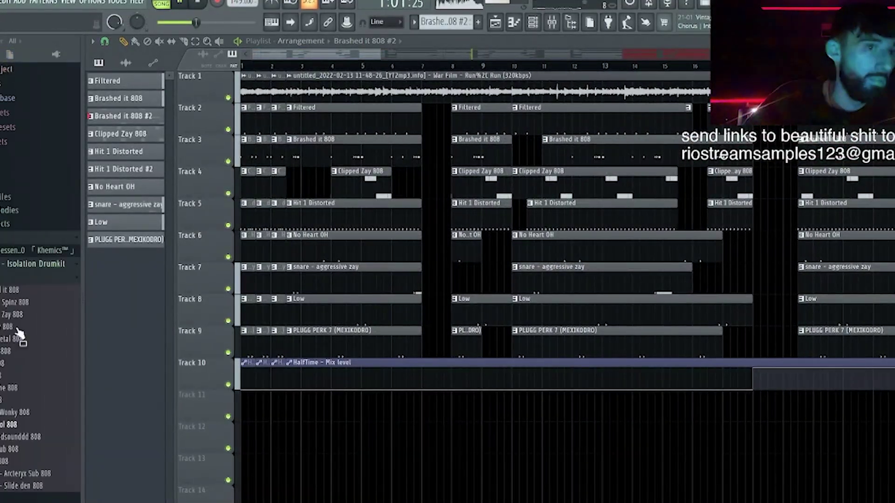
scroll(17, 332, "down", 10)
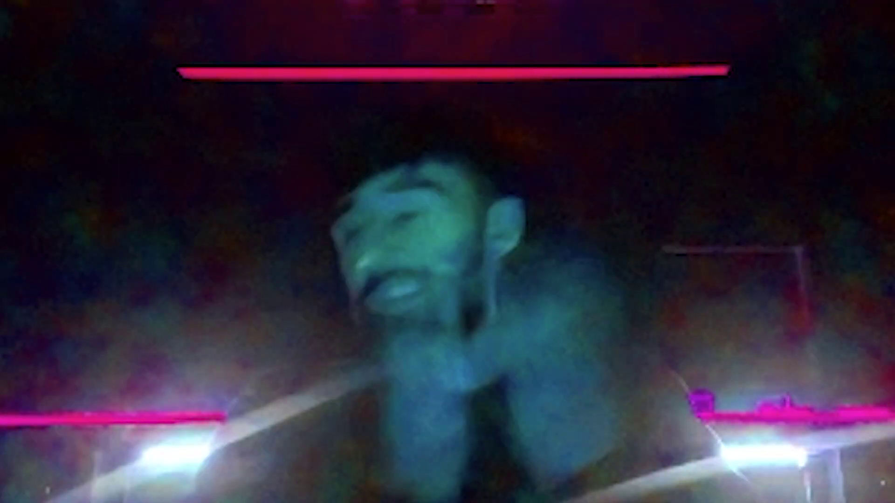